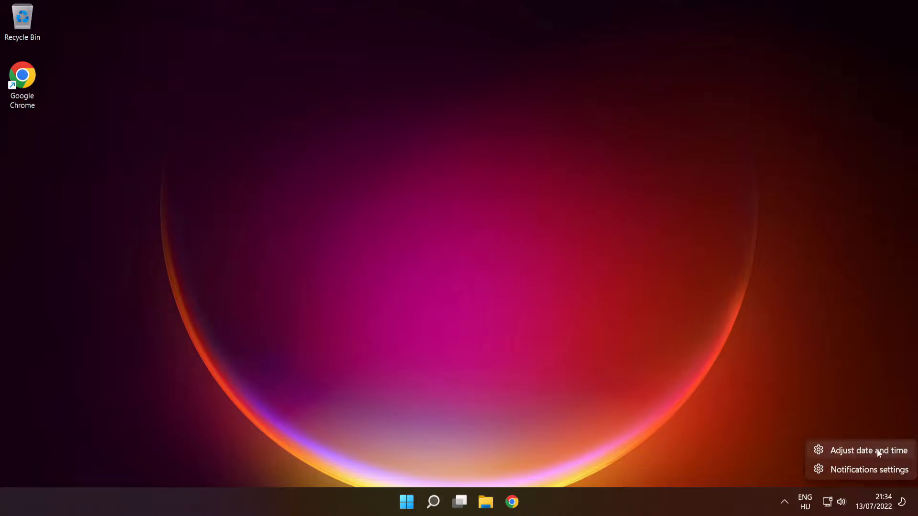
# In the date and time settings, switch automatic time setting off and back on, and synchronise the clock
pyautogui.click(877, 449)
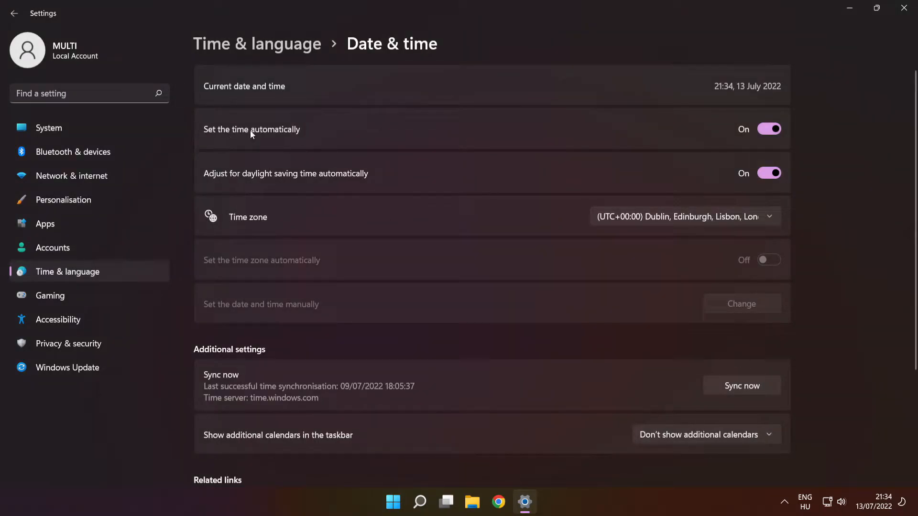
pyautogui.click(770, 130)
pyautogui.click(770, 130)
pyautogui.moveTo(916, 165); pyautogui.dragTo(916, 236)
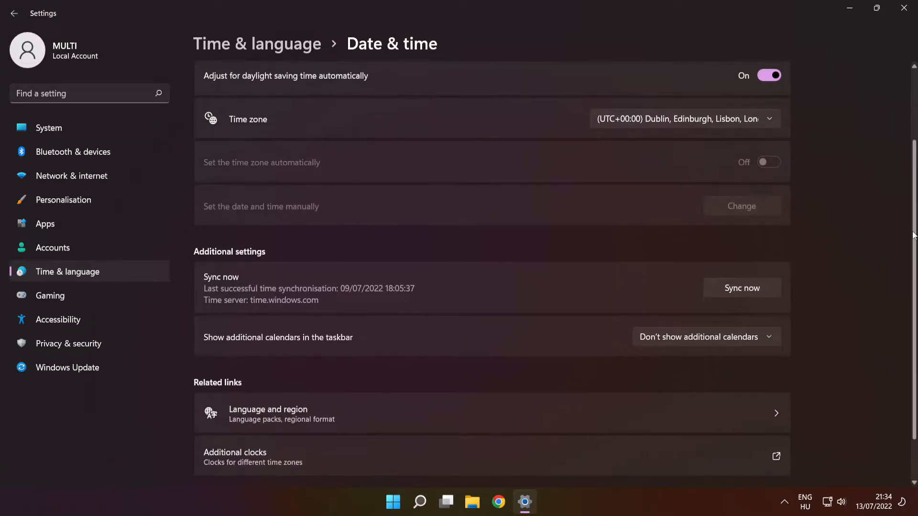
pyautogui.click(748, 290)
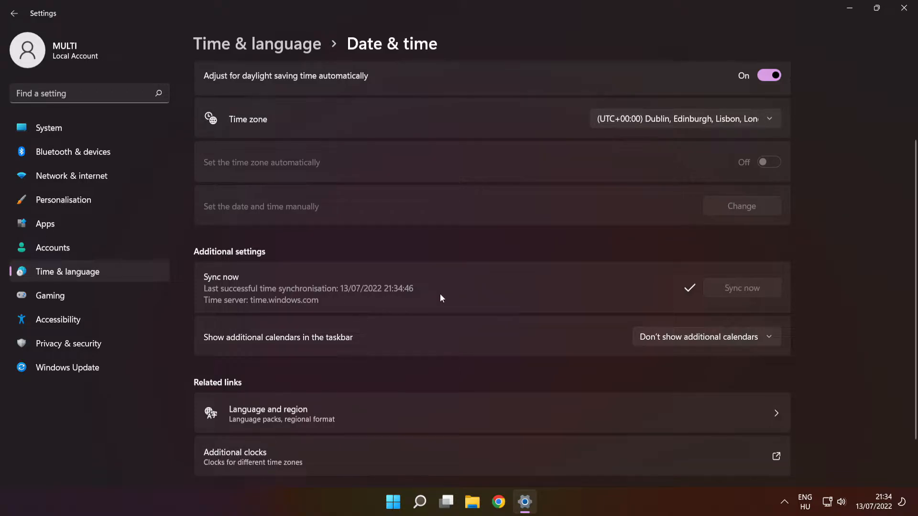
# Review the language, country and regional format in the Language and region settings, and close Settings
pyautogui.scroll(-2, 487, 299)
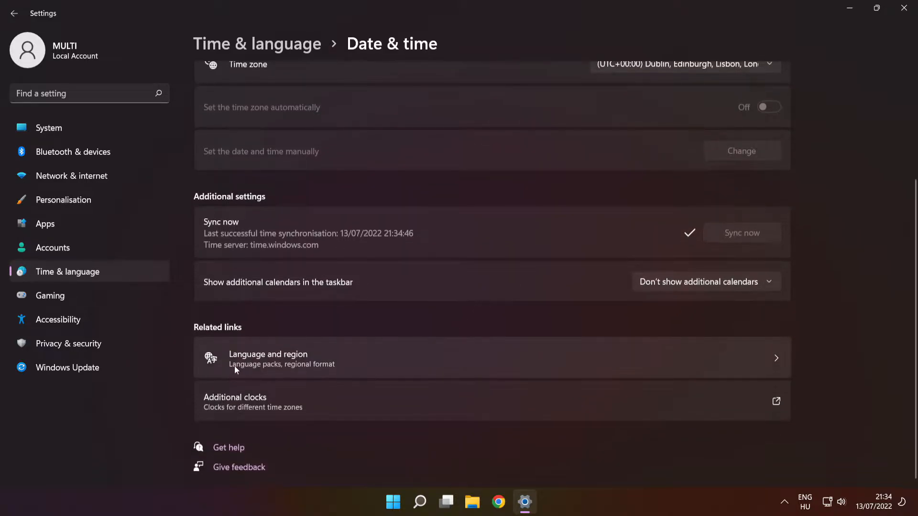
pyautogui.click(386, 357)
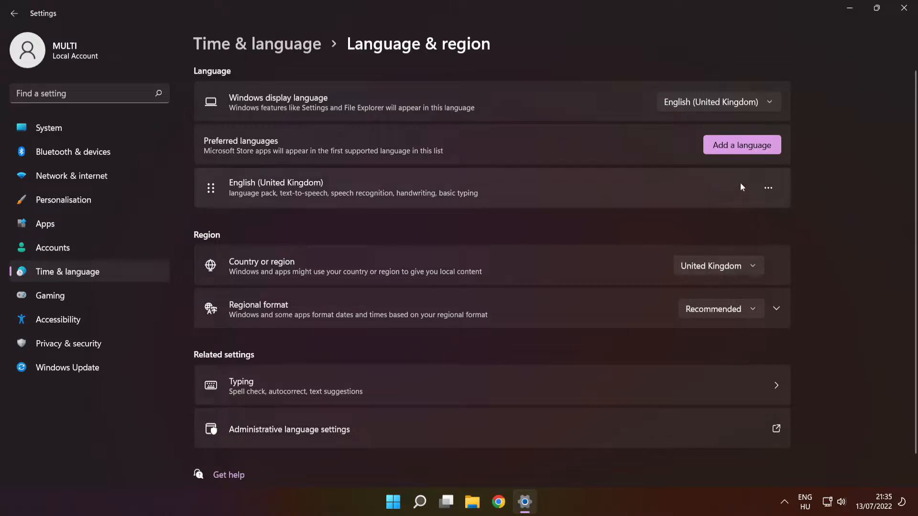
pyautogui.click(905, 10)
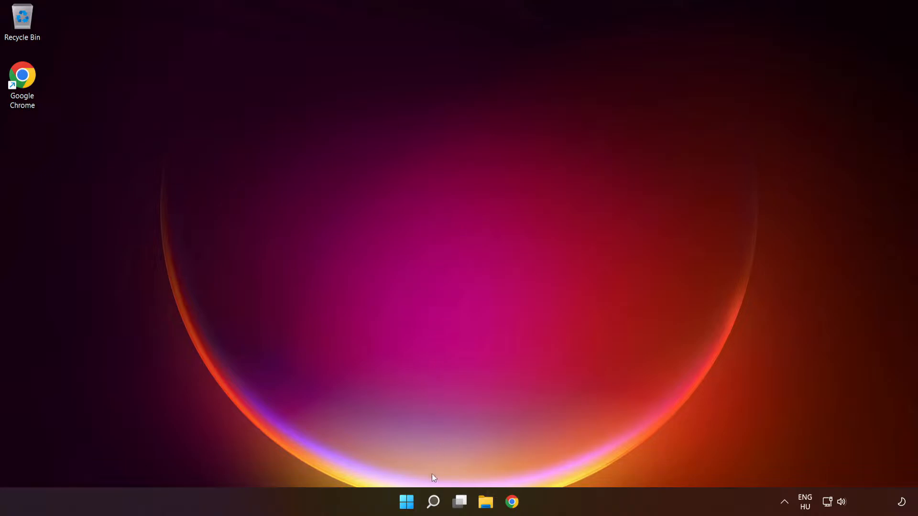
# Search Windows for "updates", open the Check for updates page and resume the paused updates
pyautogui.click(433, 503)
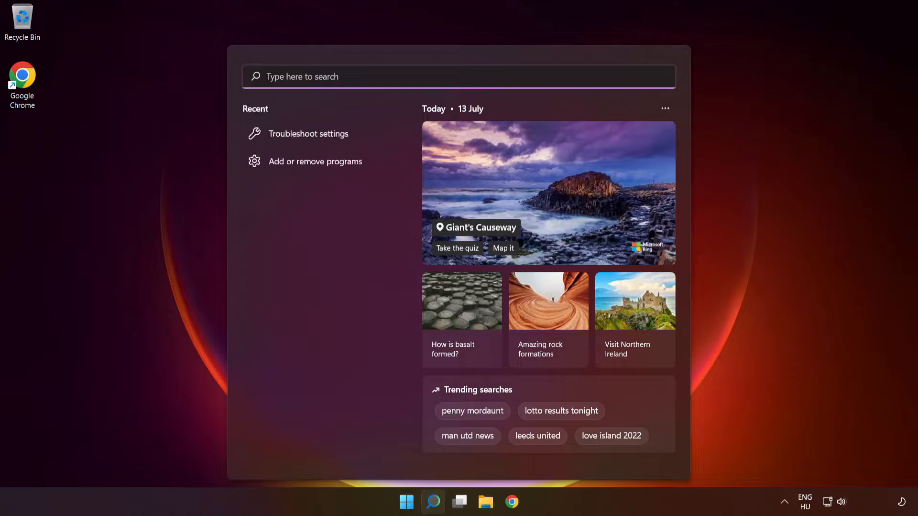
pyautogui.write('updat')
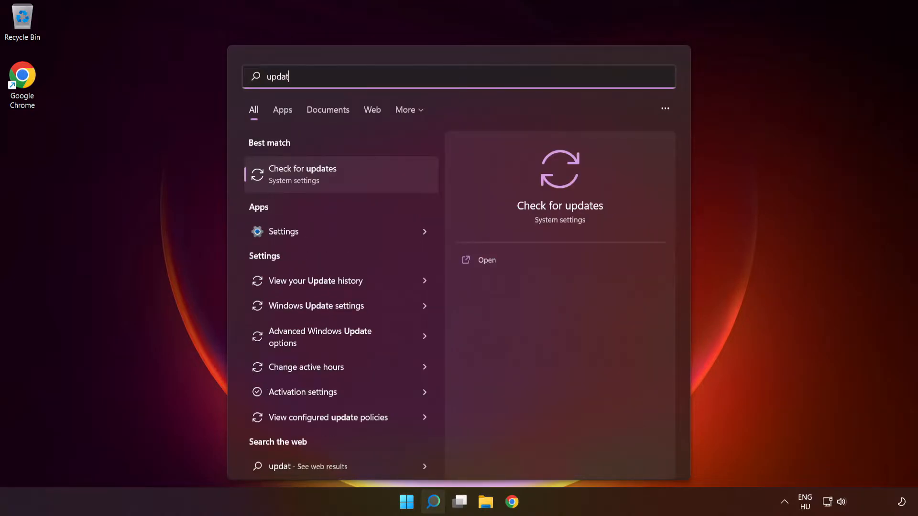
pyautogui.write('es')
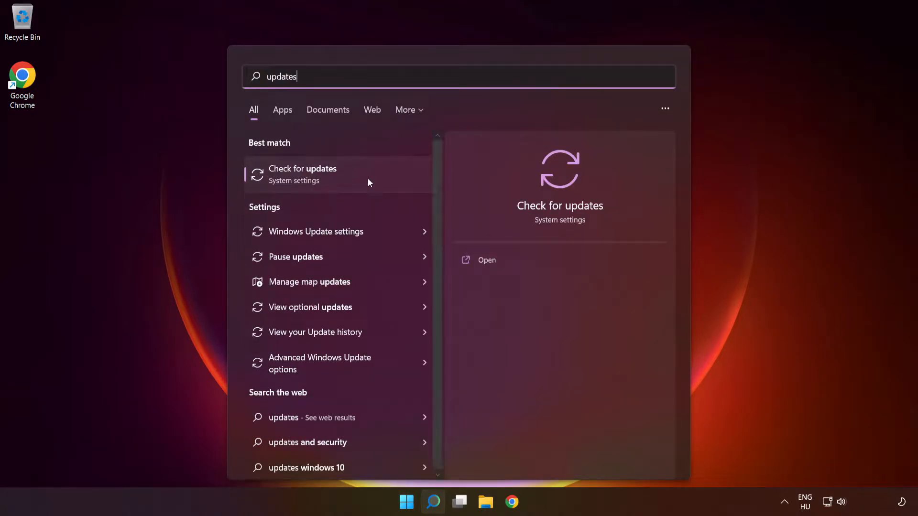
pyautogui.click(342, 182)
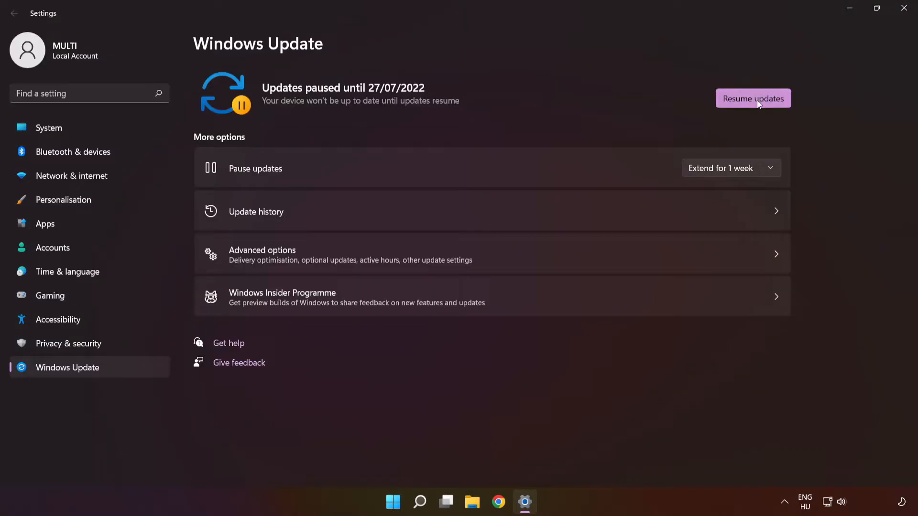
pyautogui.click(759, 104)
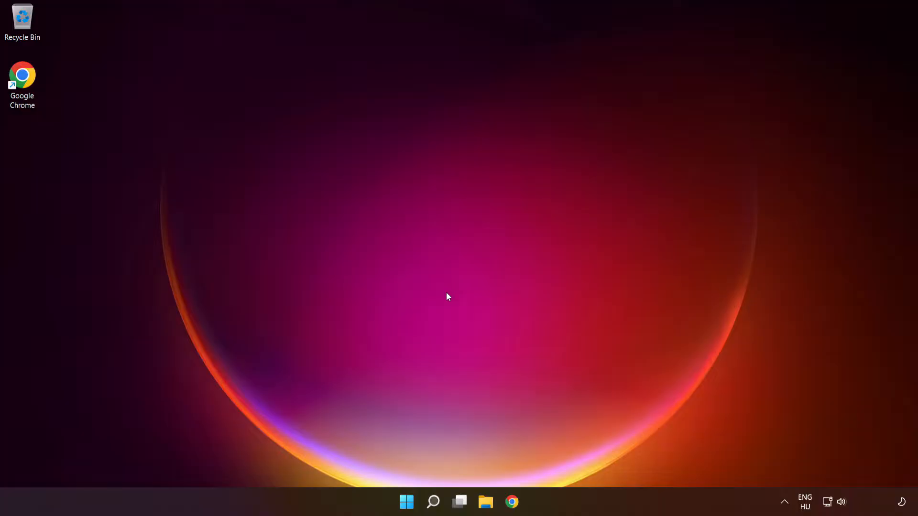
# Search Windows for "troubleshoot settings" and open the list of other trouble-shooters
pyautogui.click(434, 502)
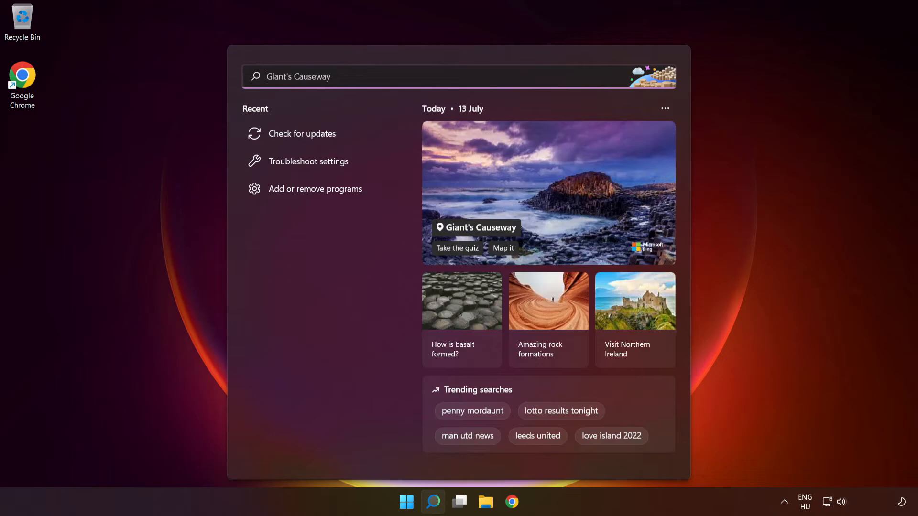
pyautogui.write('troubles')
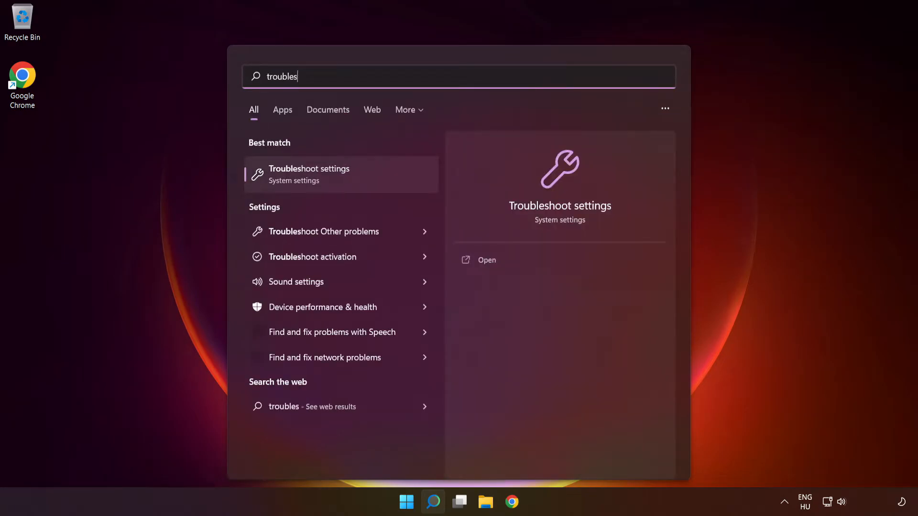
pyautogui.write('hoot setti')
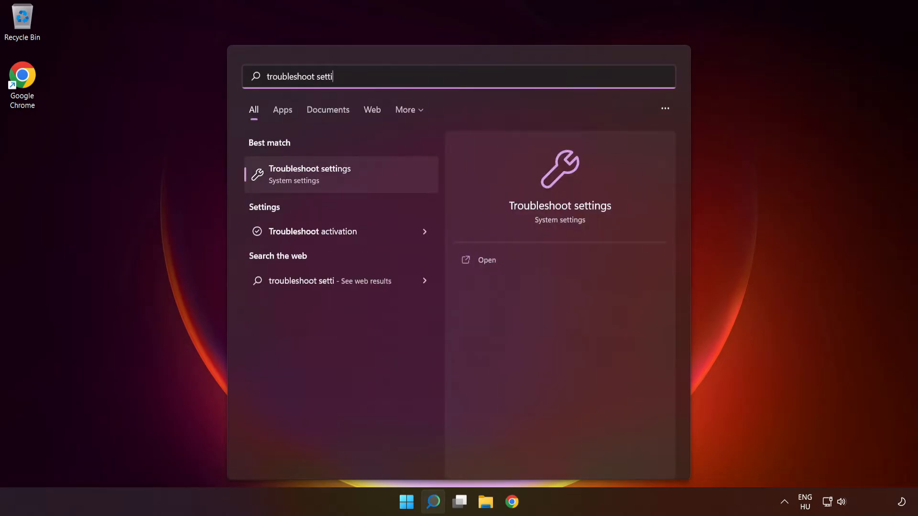
pyautogui.write('ngs')
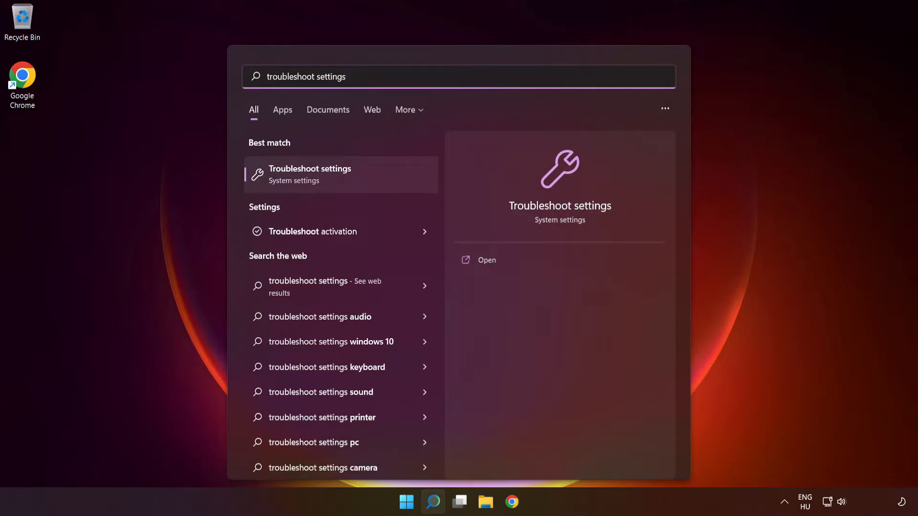
pyautogui.click(328, 180)
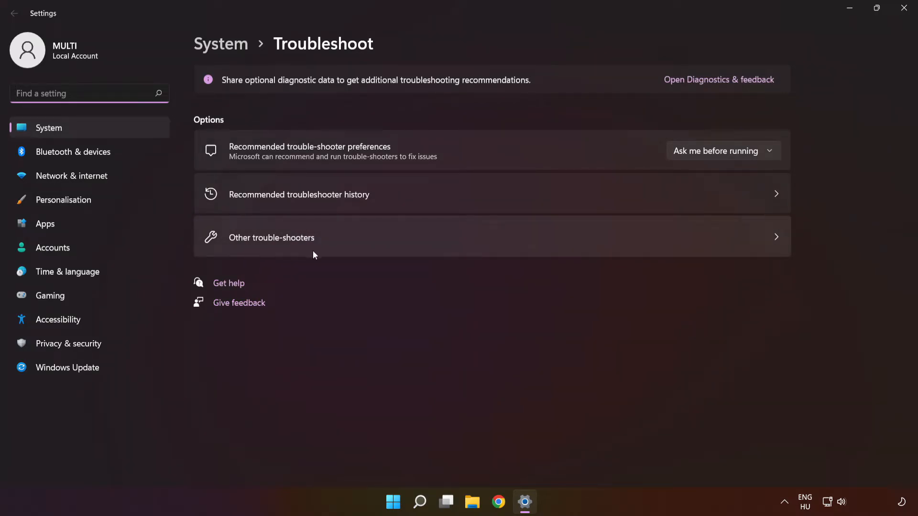
pyautogui.click(463, 247)
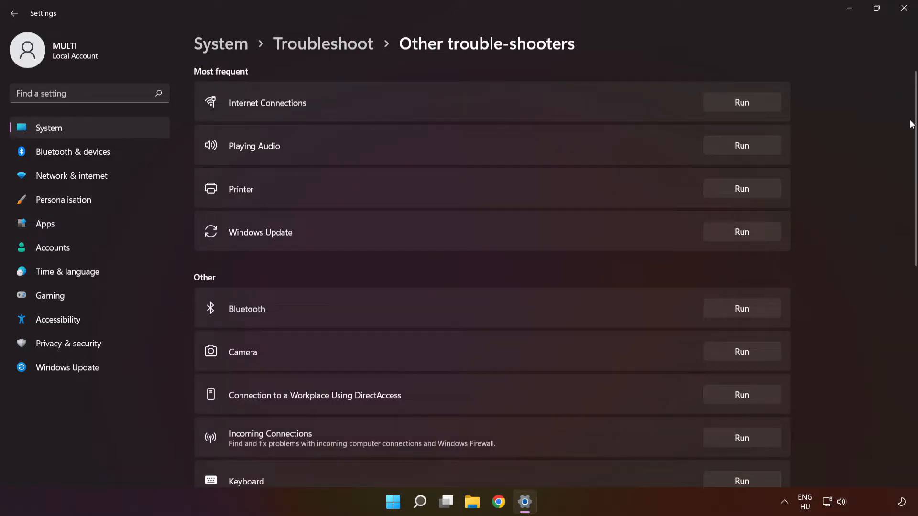
# Run the Windows Store Apps troubleshooter and close Settings
pyautogui.moveTo(915, 123); pyautogui.dragTo(907, 338)
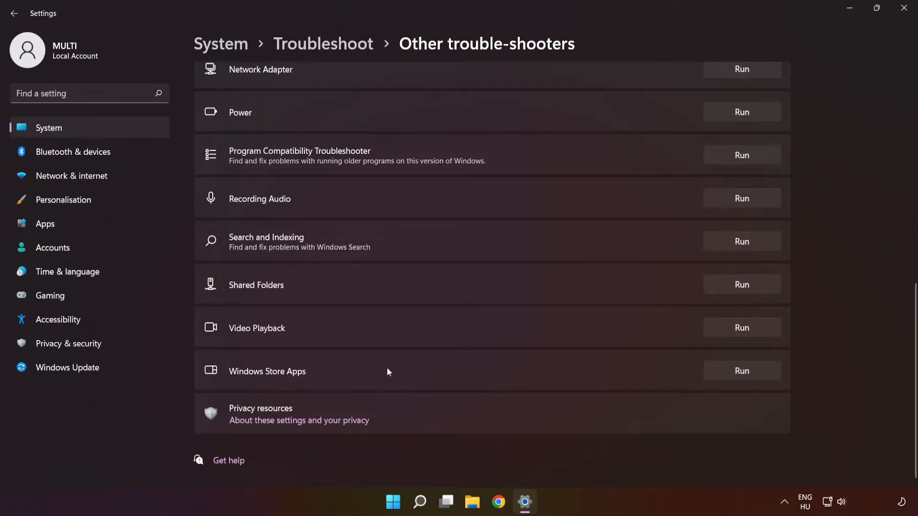
pyautogui.click(740, 371)
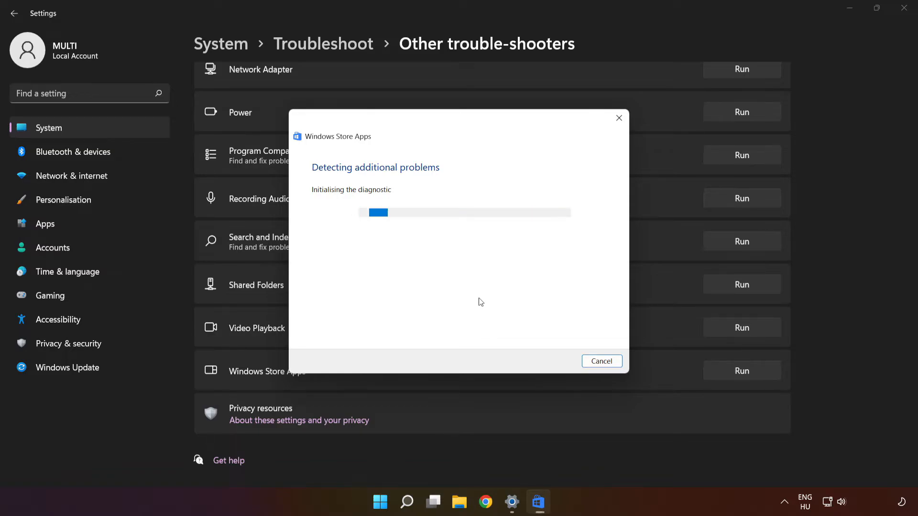
pyautogui.click(903, 12)
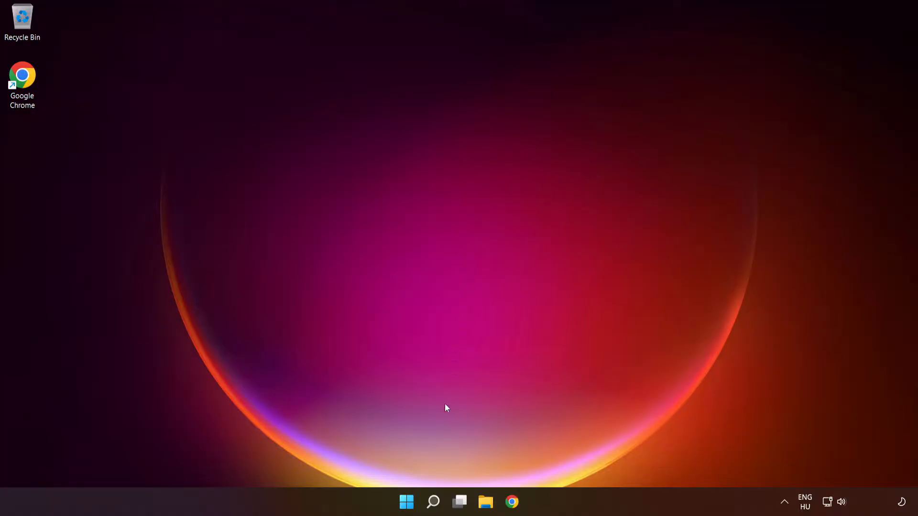
# Search Windows for "programs" and open Add or remove programs
pyautogui.click(434, 503)
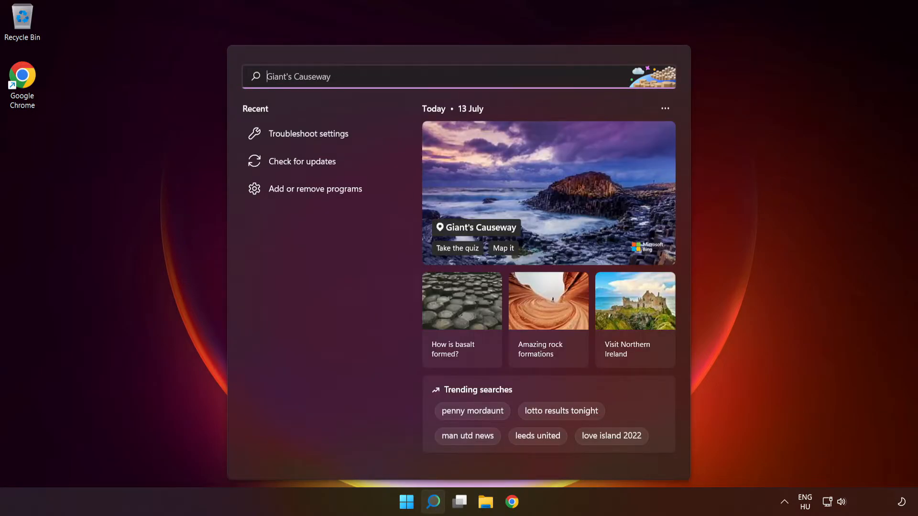
pyautogui.write('pro')
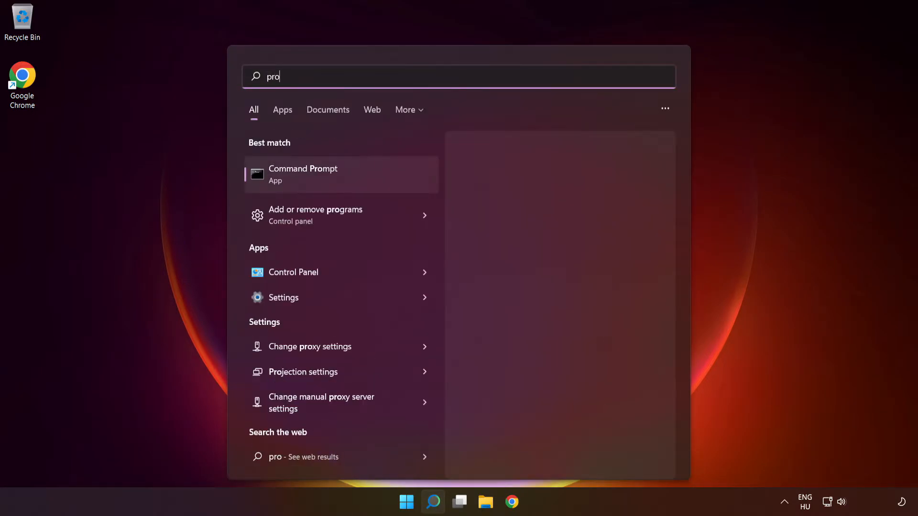
pyautogui.write('grams')
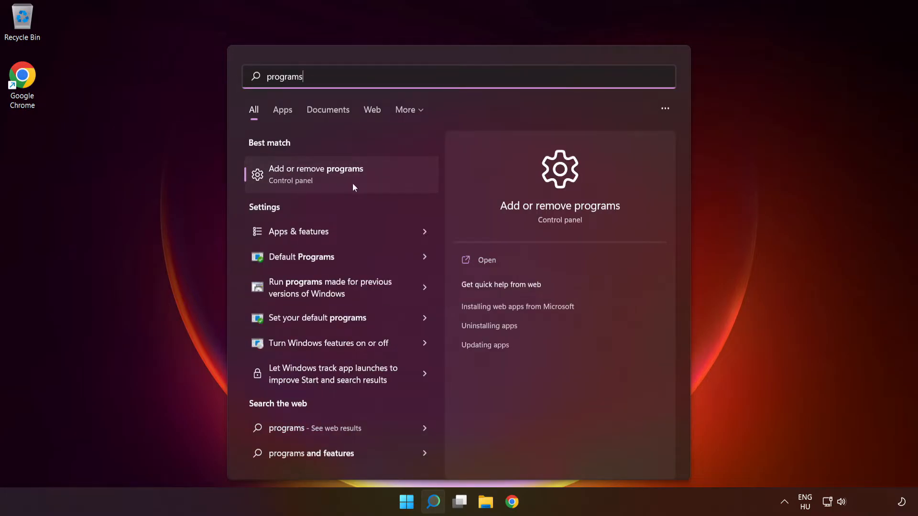
pyautogui.click(355, 186)
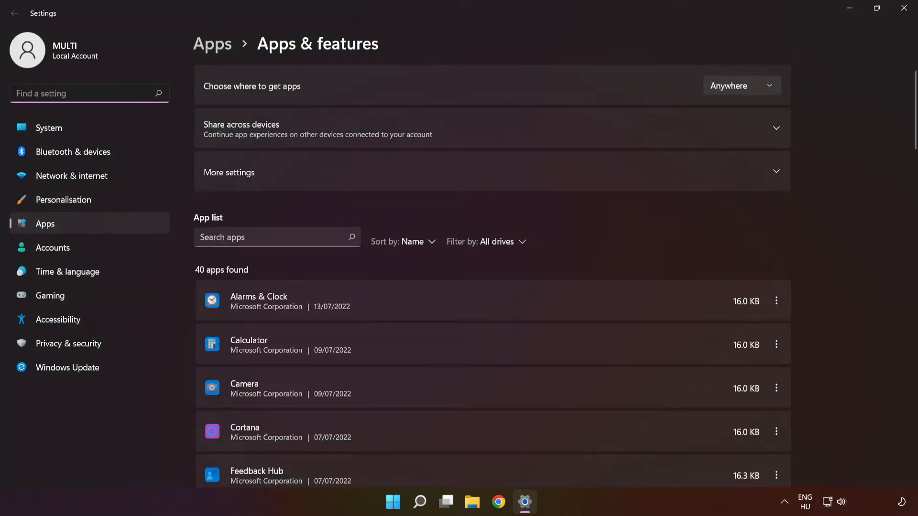
# Find "Microsoft store" in the list of installed apps and open the app's advanced options
pyautogui.click(270, 238)
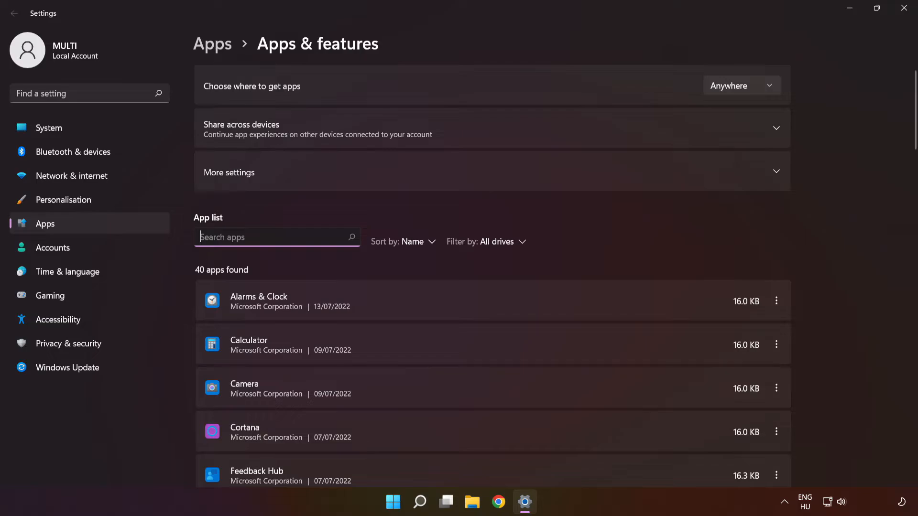
pyautogui.write('microsof')
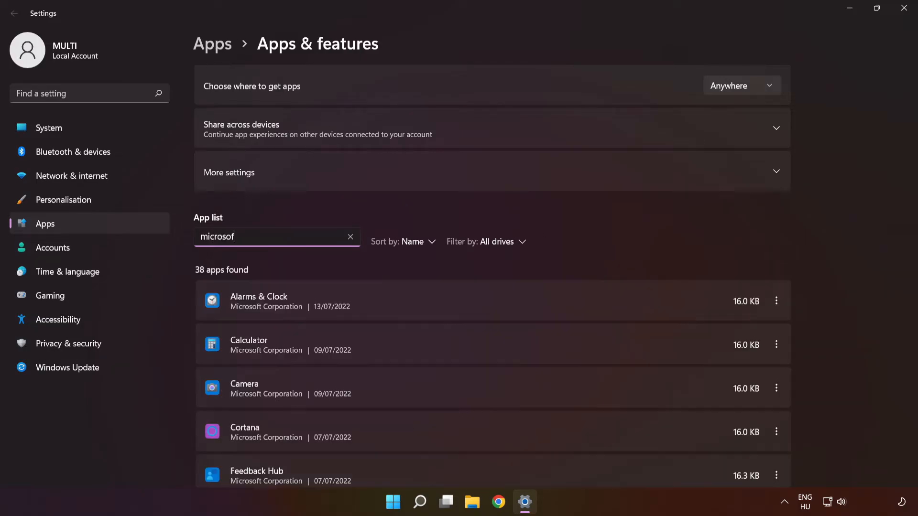
pyautogui.write('t store')
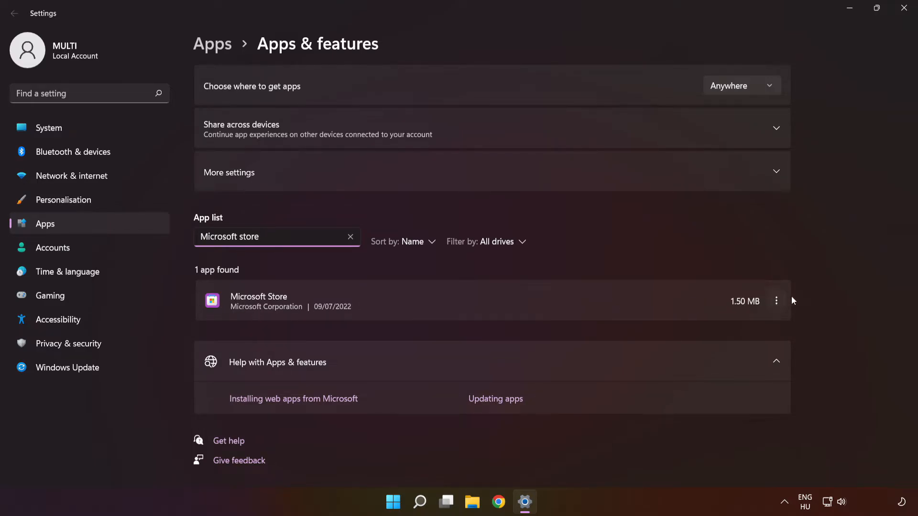
pyautogui.click(778, 301)
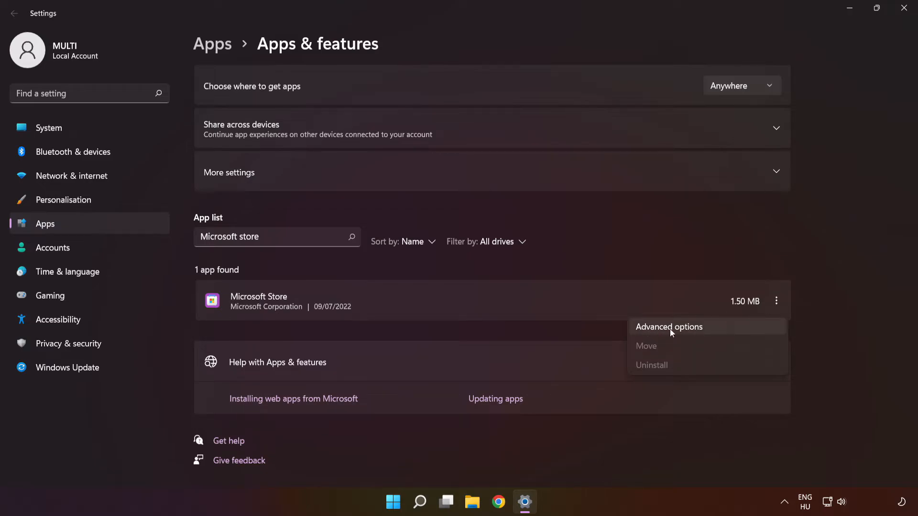
pyautogui.click(735, 329)
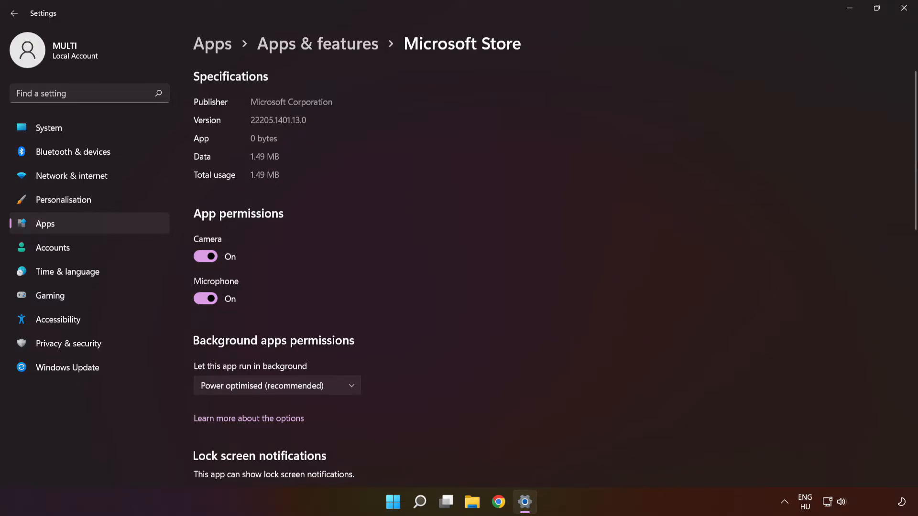
# Repair the Microsoft Store app, reset it including its data, and close Settings
pyautogui.moveTo(914, 167); pyautogui.dragTo(916, 348)
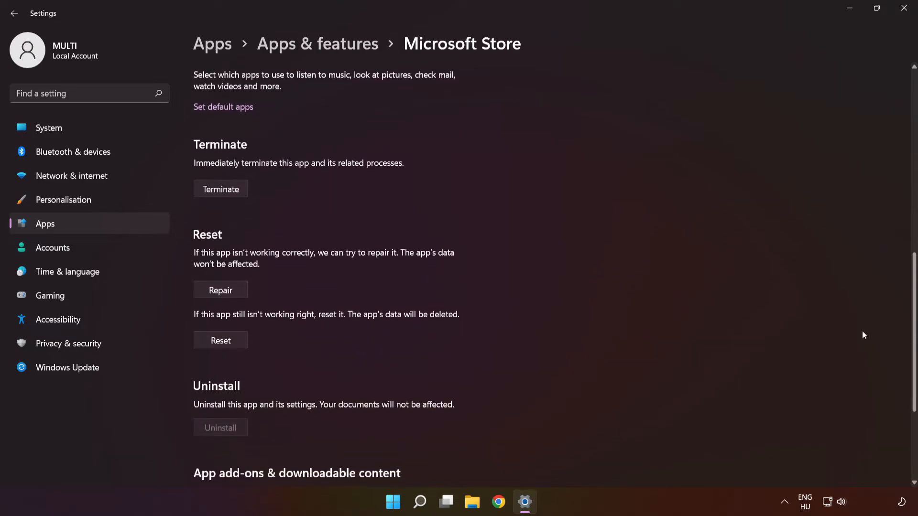
pyautogui.click(226, 292)
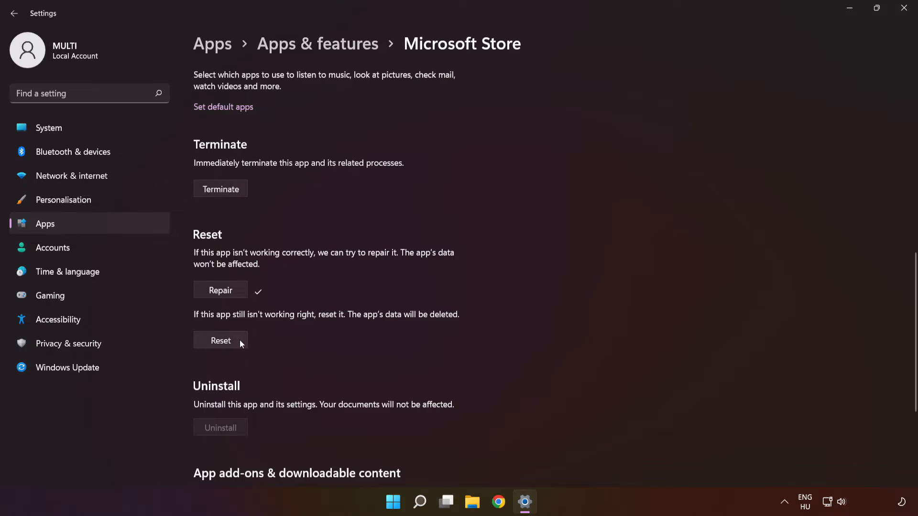
pyautogui.click(223, 343)
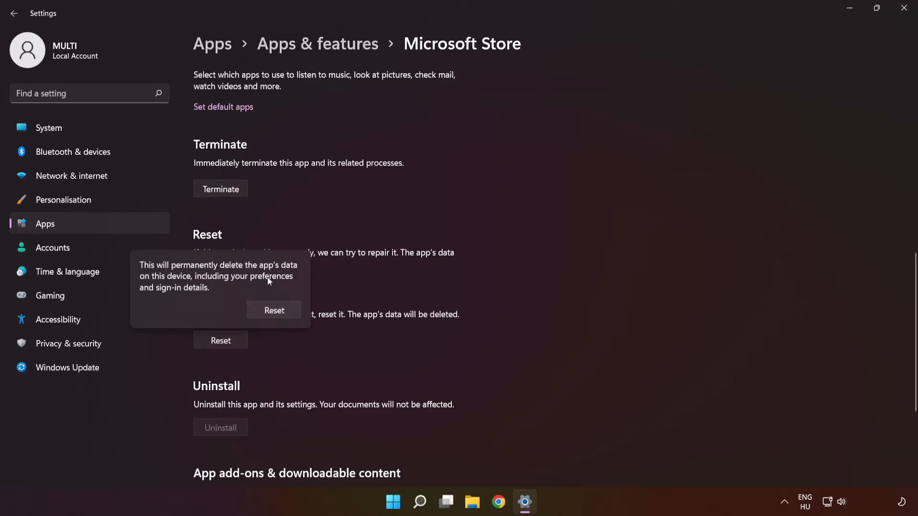
pyautogui.click(273, 311)
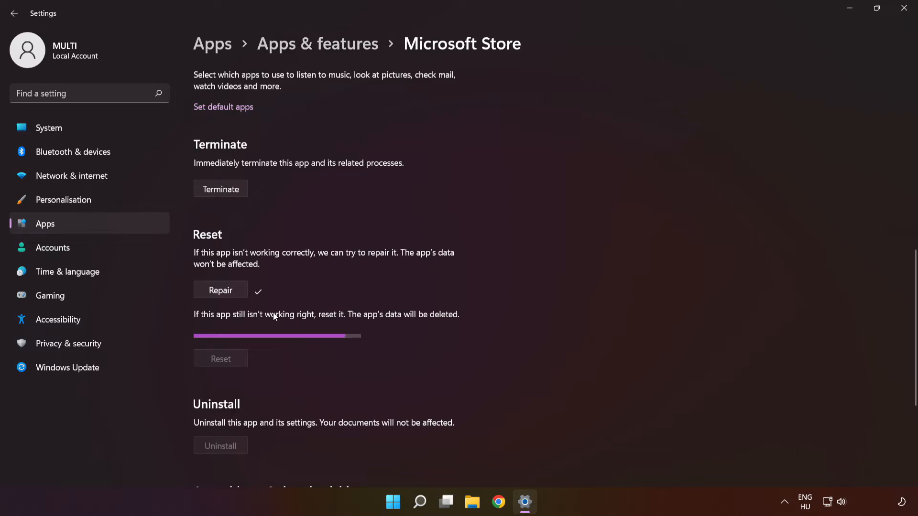
pyautogui.click(889, 14)
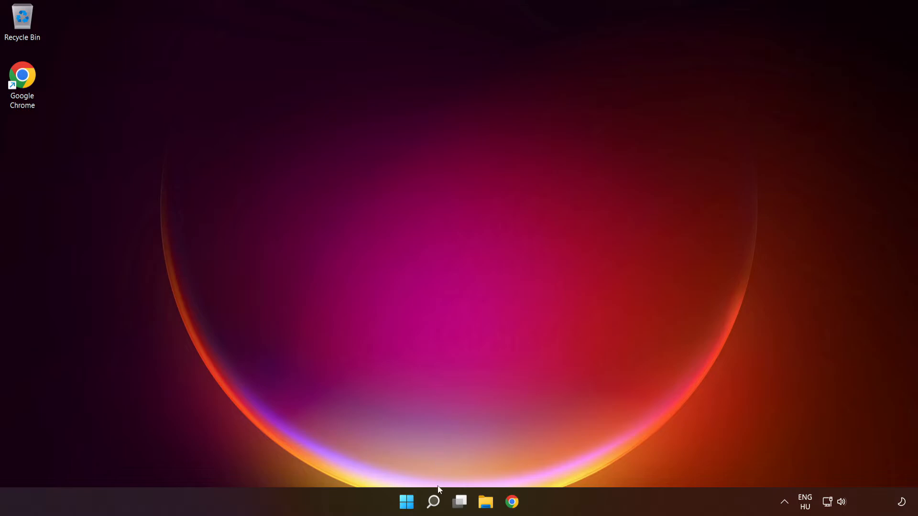
# Search Windows for "wsreset", run the command to reset the Store cache, and maximize the Microsoft Store window that opens
pyautogui.click(435, 502)
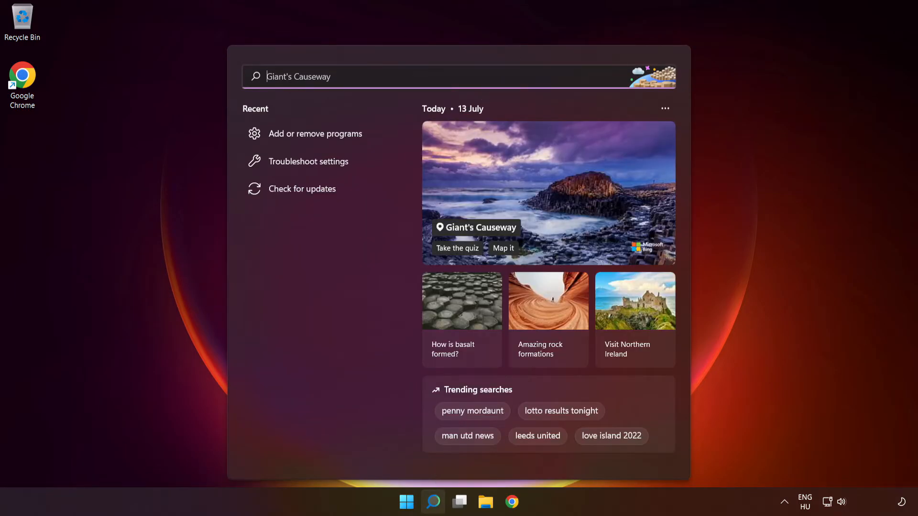
pyautogui.write('wsreset')
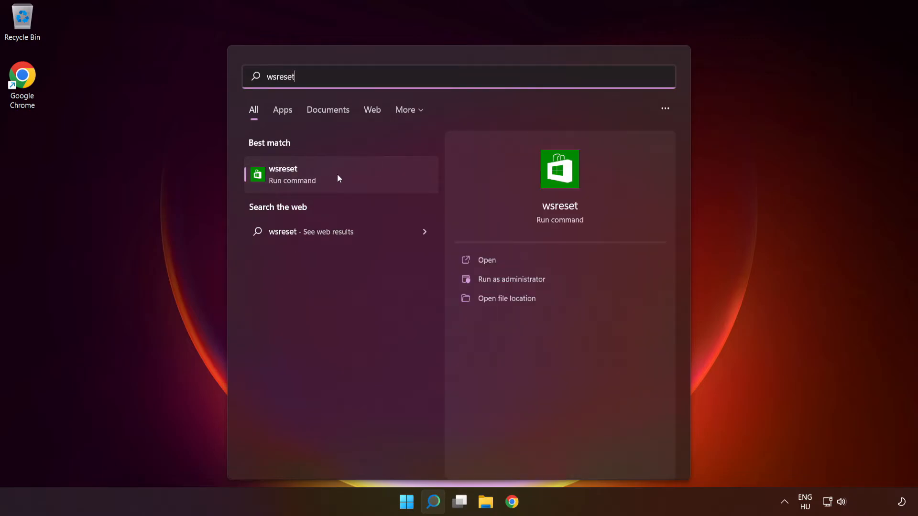
pyautogui.click(341, 180)
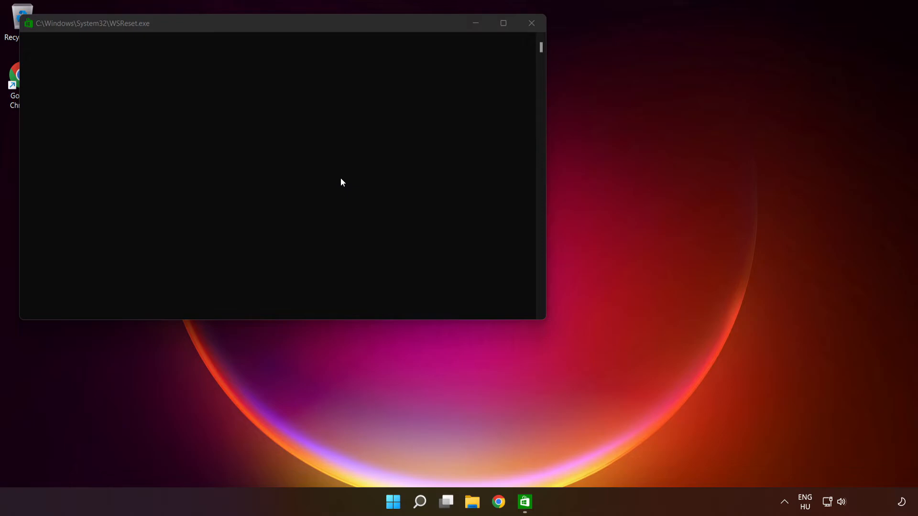
pyautogui.click(411, 25)
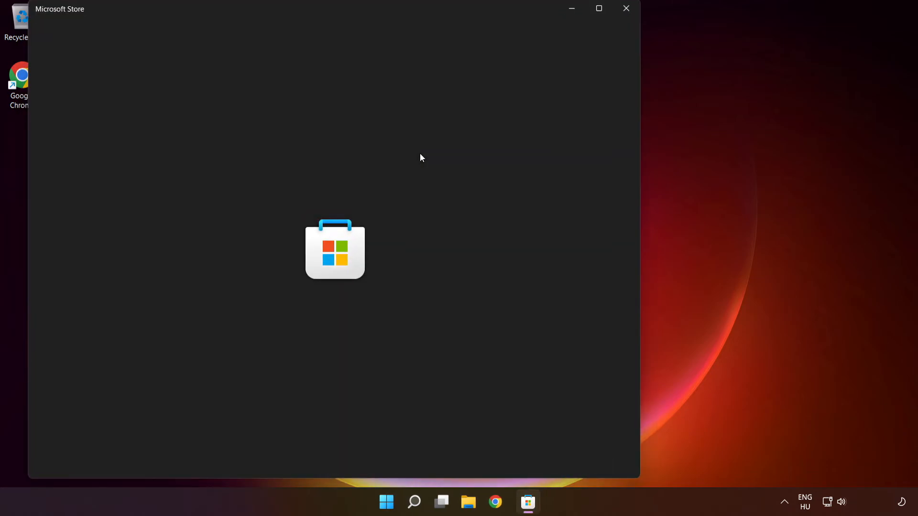
pyautogui.click(601, 12)
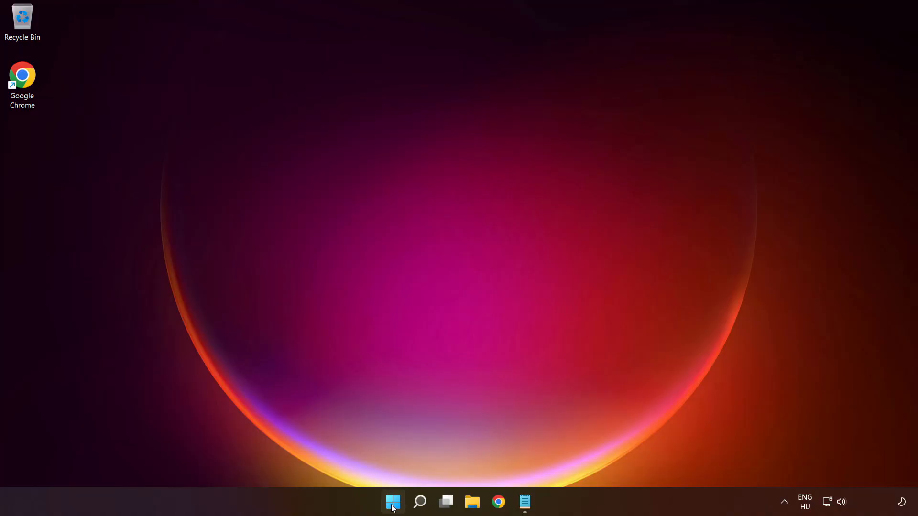
# Restart the computer
pyautogui.press('super')
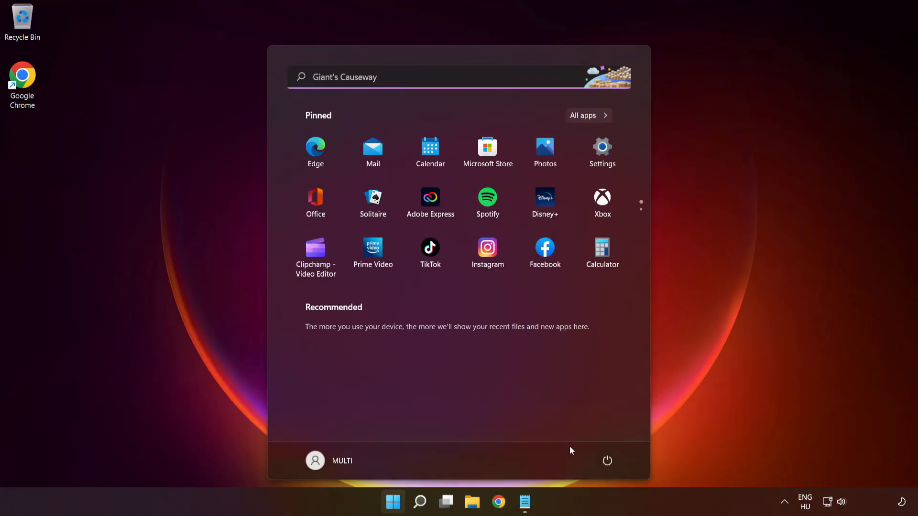
pyautogui.click(607, 461)
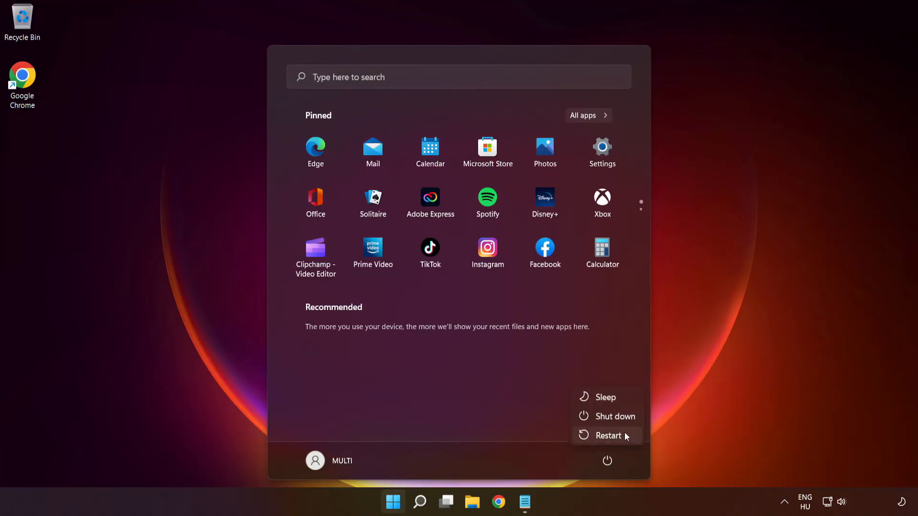
pyautogui.click(610, 437)
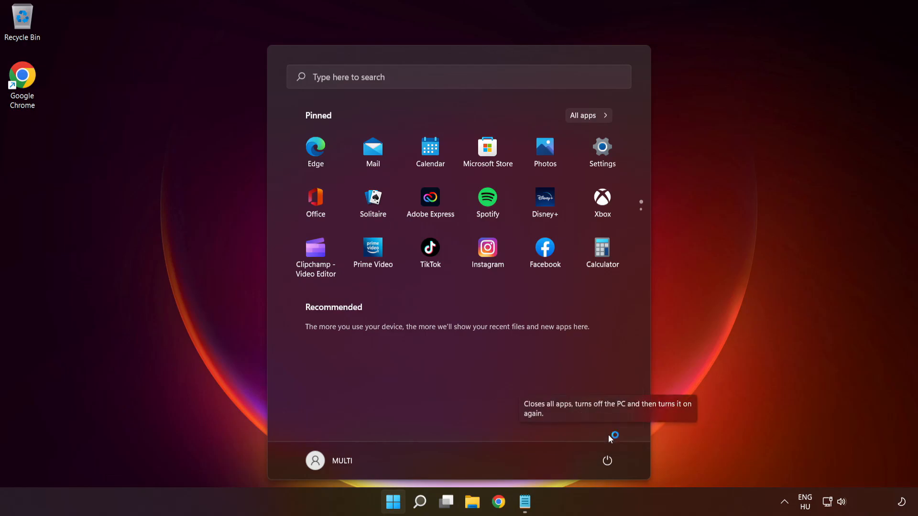